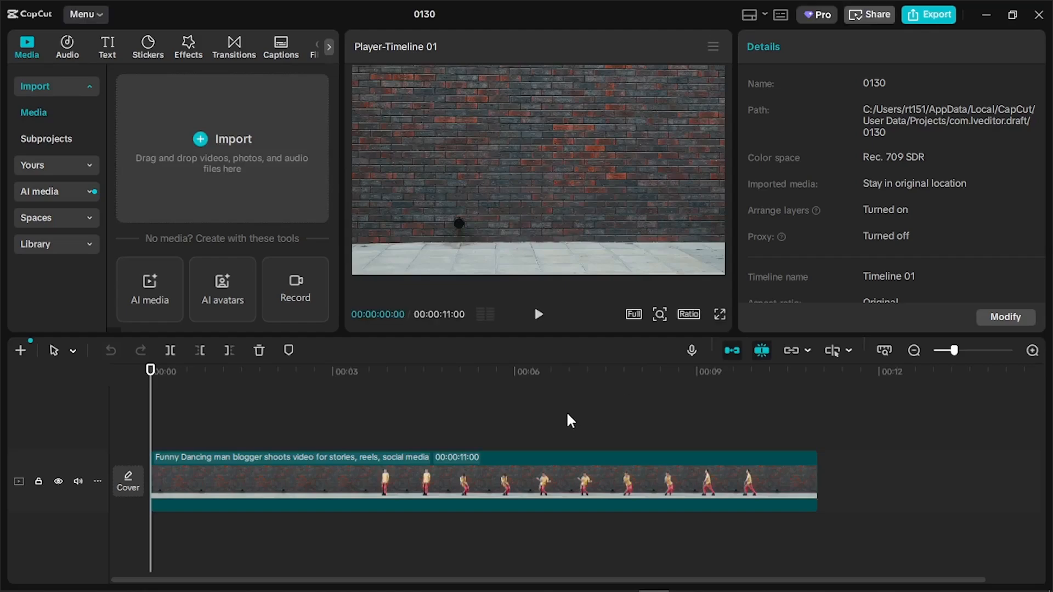
# Split the dancing-man clip at 01:14, 03:00 and 04:22
pyautogui.scroll(-1, 568, 416)
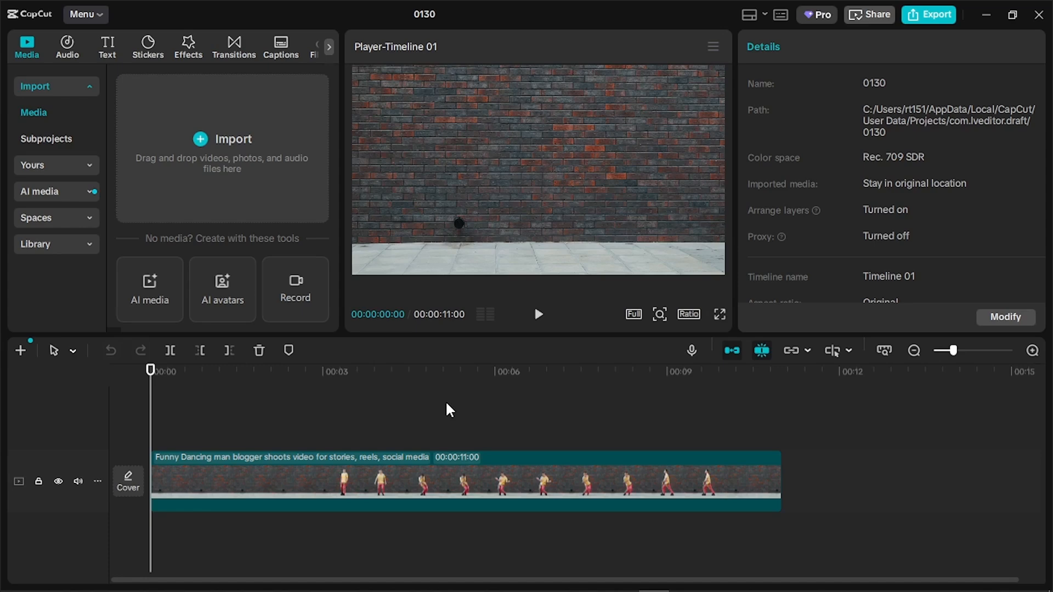
pyautogui.click(235, 373)
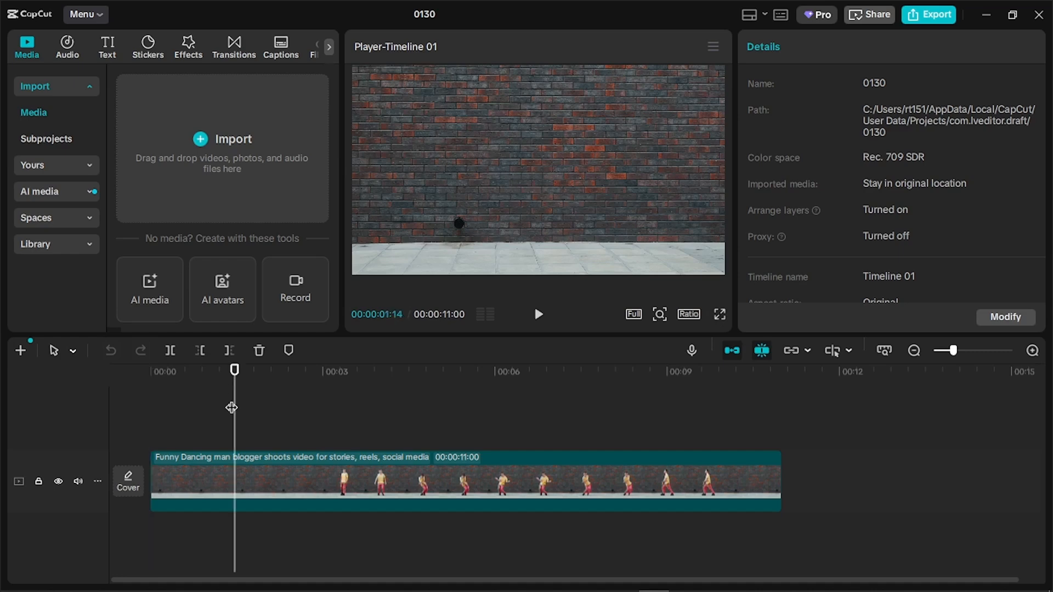
pyautogui.click(252, 484)
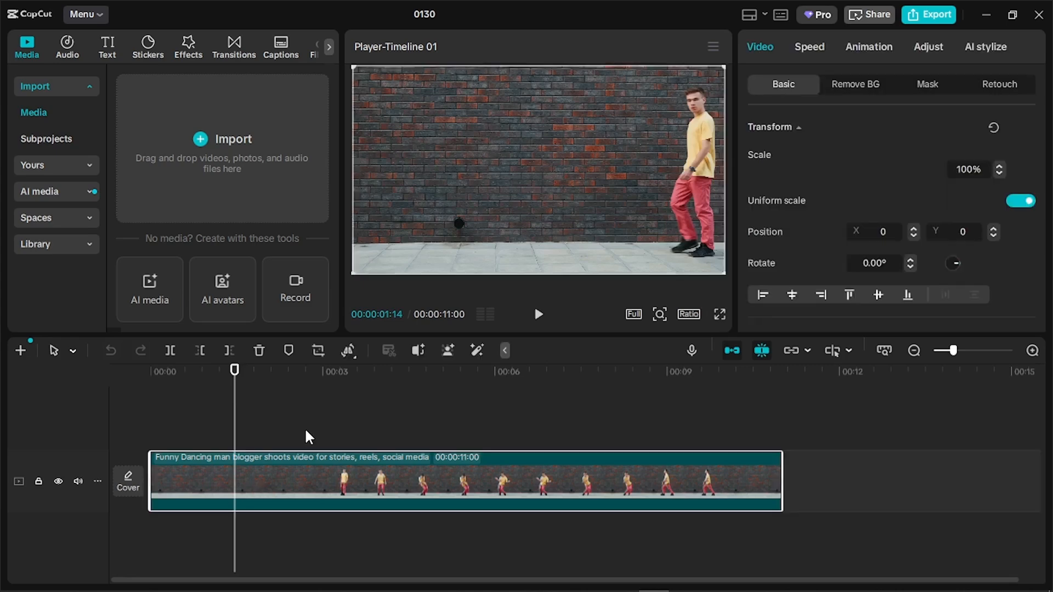
pyautogui.hotkey('ctrl', 'b')
pyautogui.click(325, 374)
pyautogui.hotkey('ctrl', 'b')
pyautogui.click(422, 371)
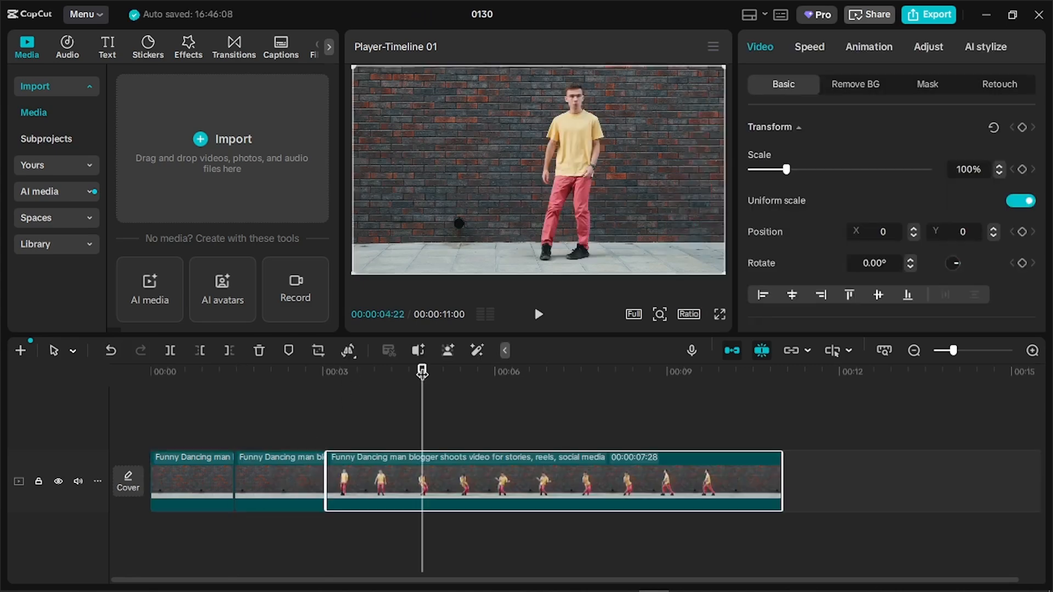
pyautogui.hotkey('ctrl', 'b')
# Make the remaining cuts at 06:03, around 07:20, and 09:07
pyautogui.click(500, 373)
pyautogui.hotkey('ctrl', 'b')
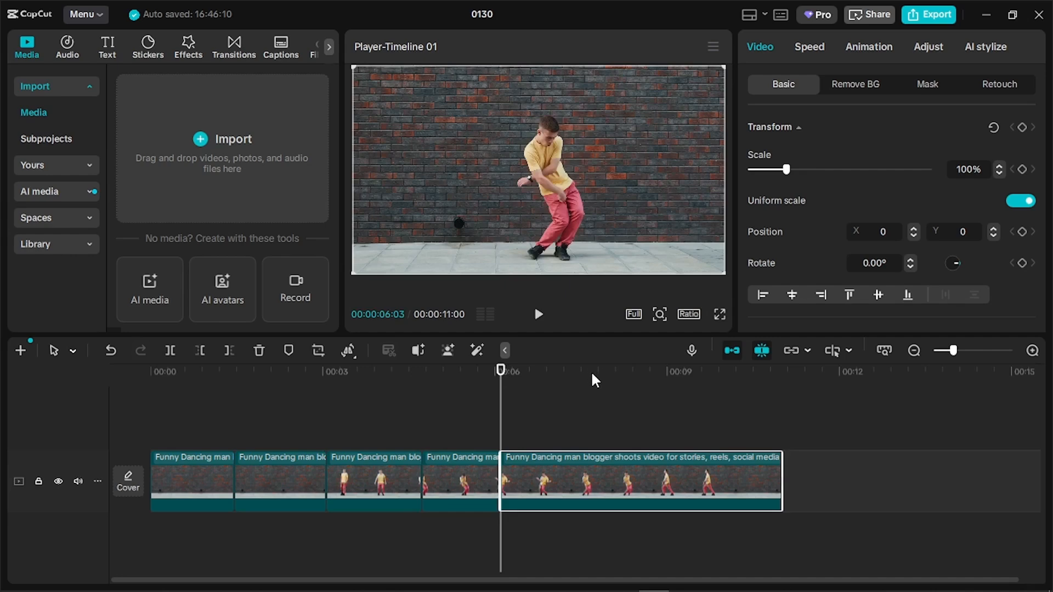
pyautogui.click(590, 372)
pyautogui.hotkey('ctrl', 'b')
pyautogui.click(681, 371)
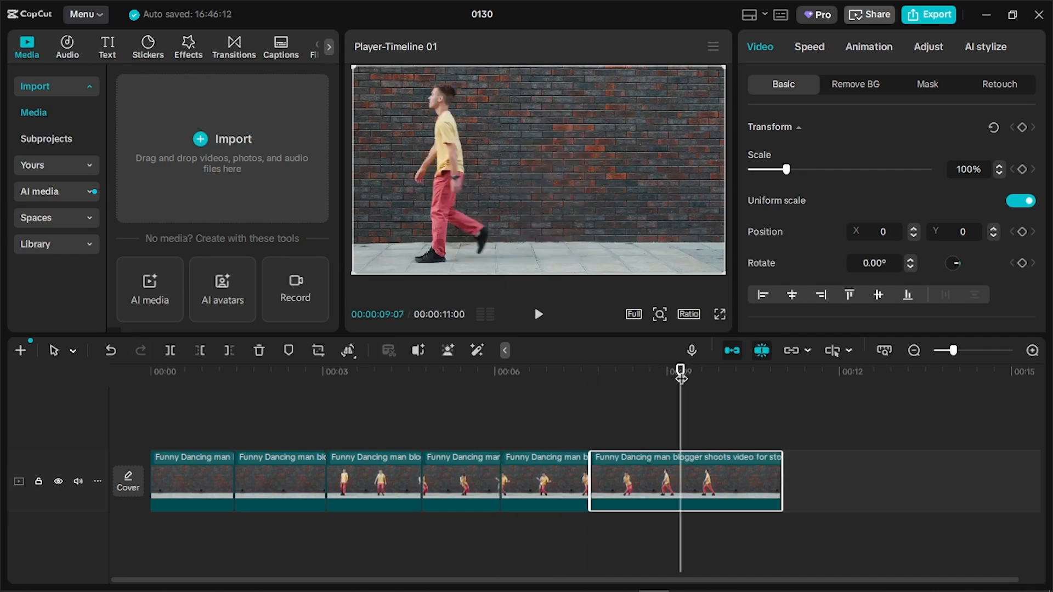
pyautogui.hotkey('ctrl', 'b')
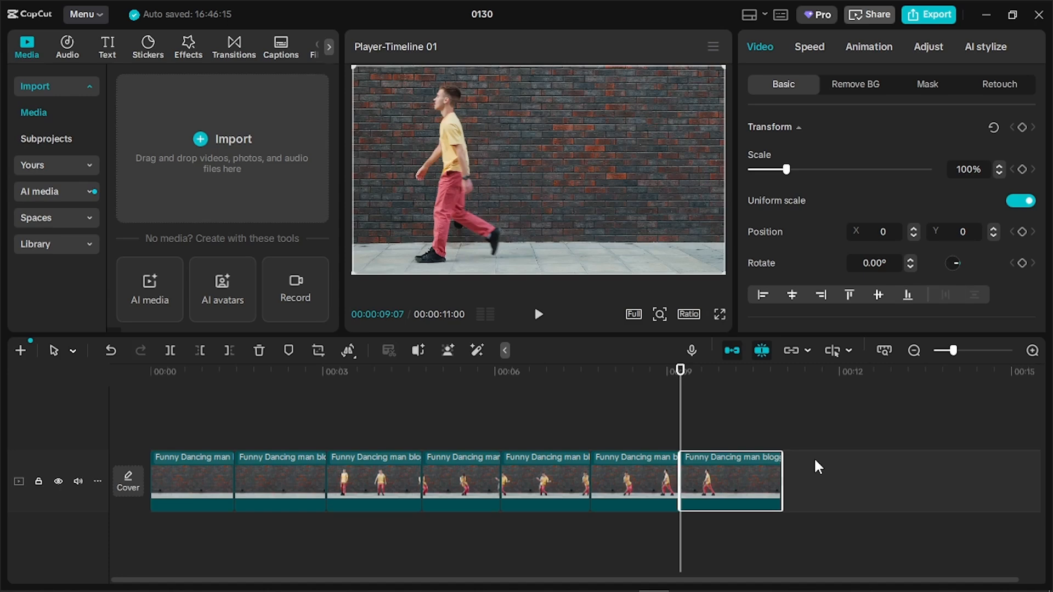
# Copy all seven pieces and paste them from 00:00 onto a new track above
pyautogui.moveTo(814, 460)
pyautogui.mouseDown()
pyautogui.moveTo(332, 517)
pyautogui.moveTo(104, 507)
pyautogui.mouseUp()
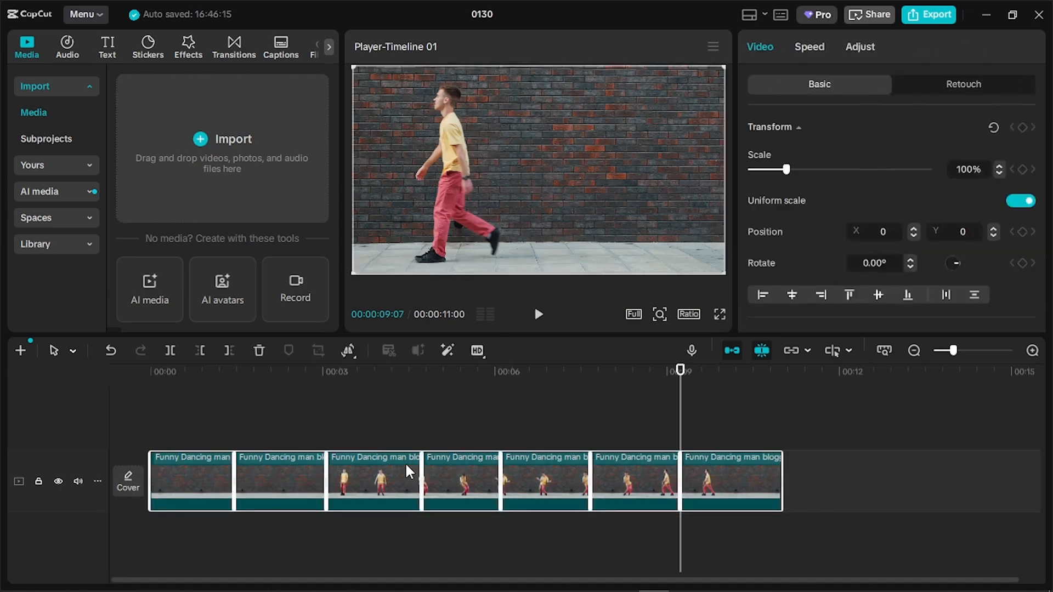
pyautogui.click(153, 385)
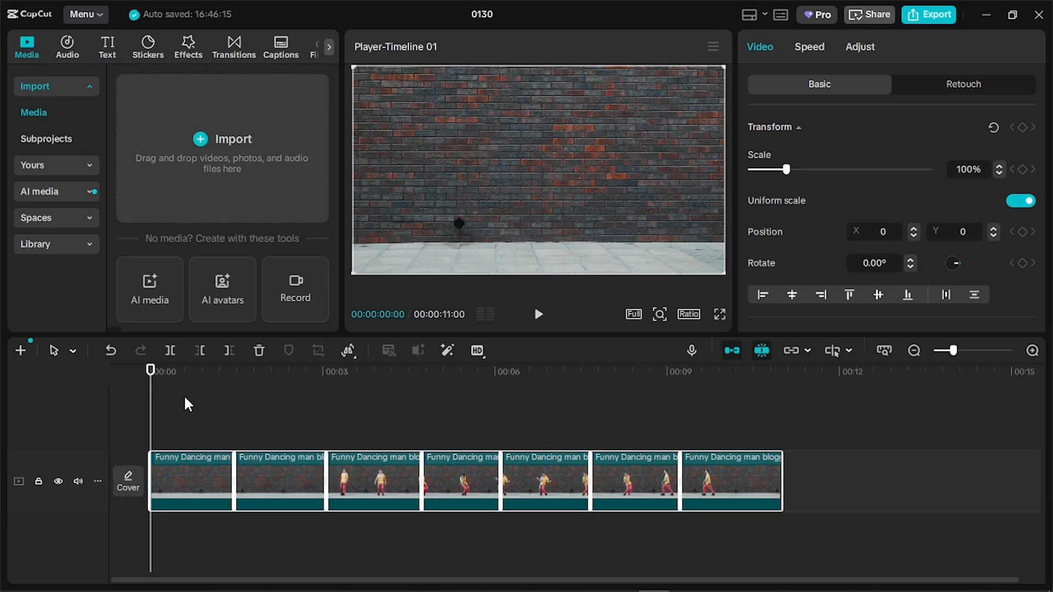
pyautogui.hotkey('ctrl', 'c')
pyautogui.hotkey('ctrl', 'v')
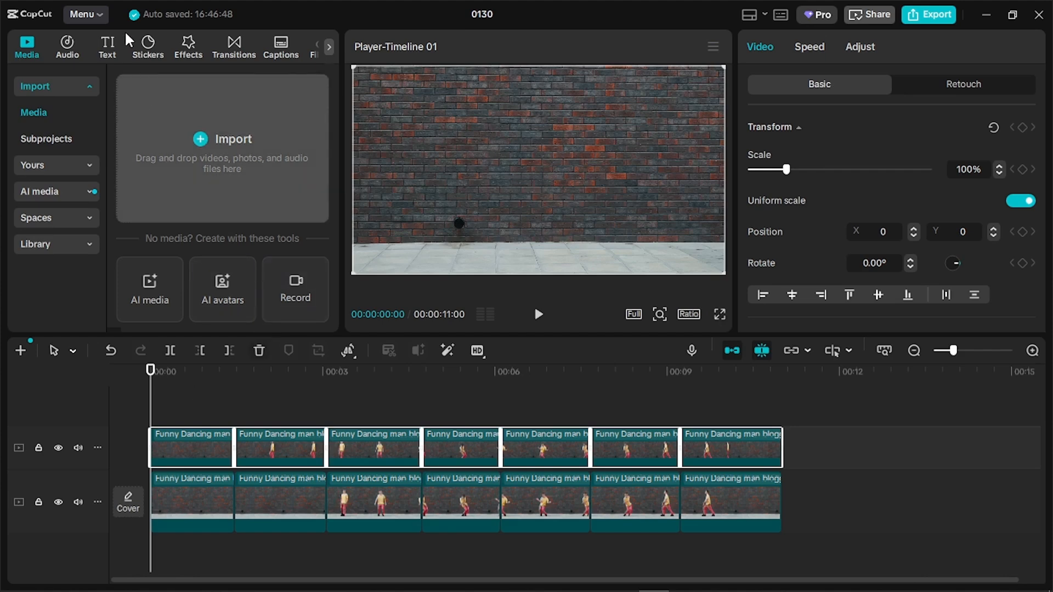
# Add the searched Blur effect, stretch it to 00:11, and set its strength to 60
pyautogui.click(189, 40)
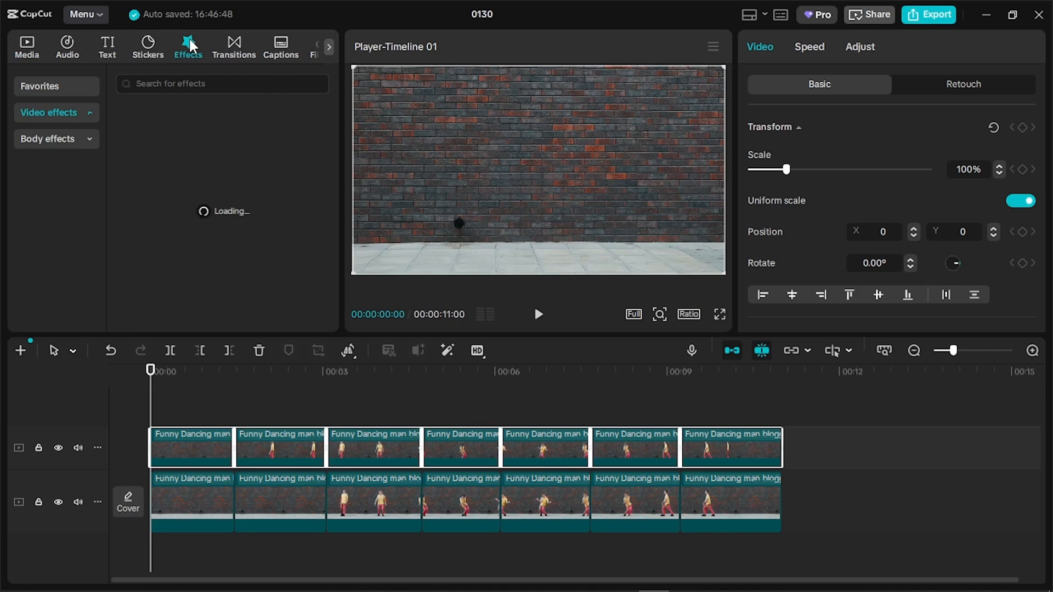
pyautogui.click(188, 85)
pyautogui.write('b')
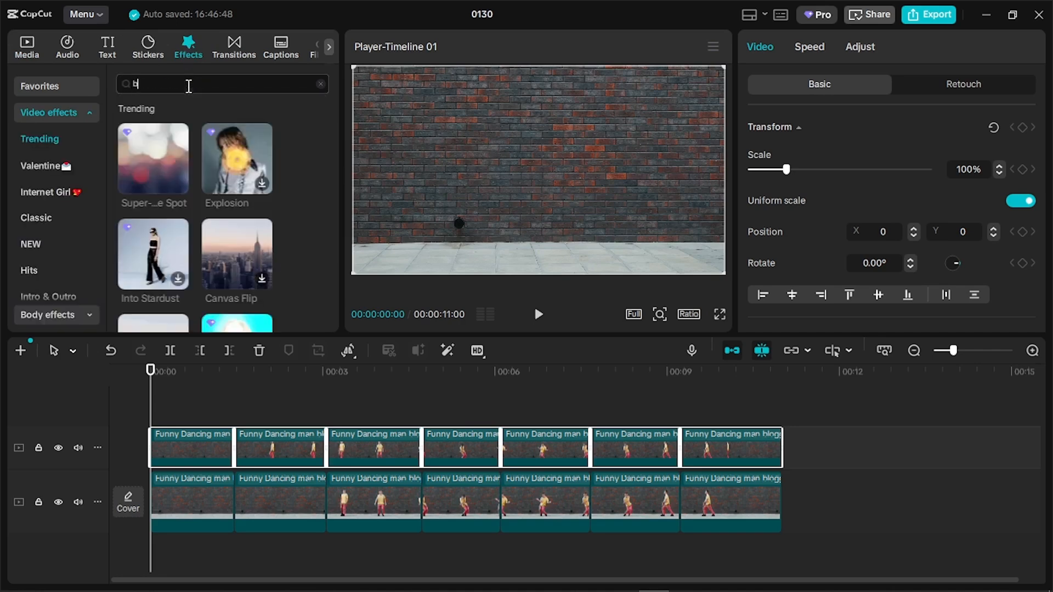
pyautogui.write('lur')
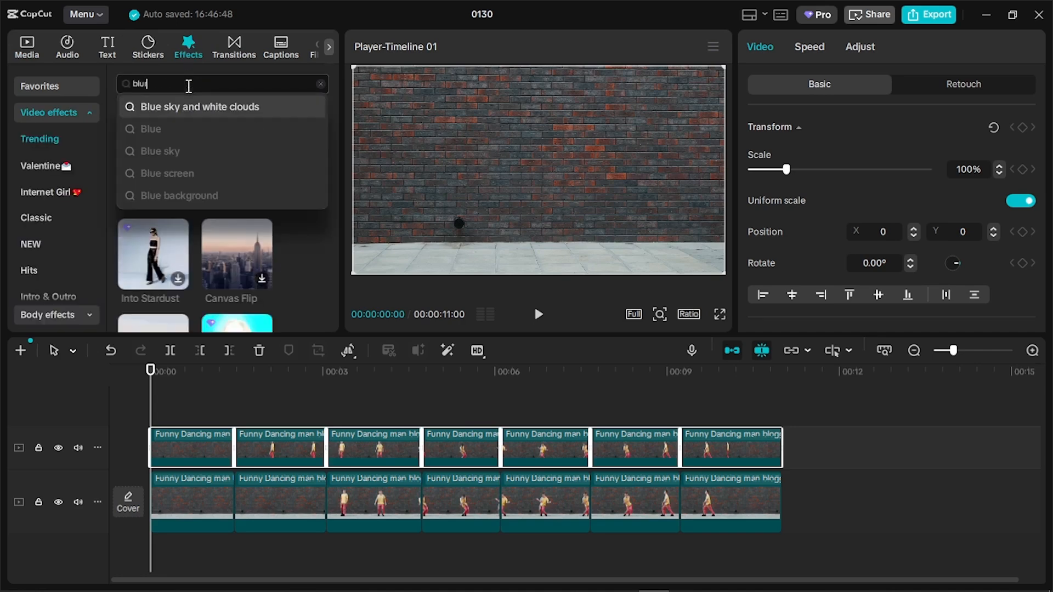
pyautogui.press('Return')
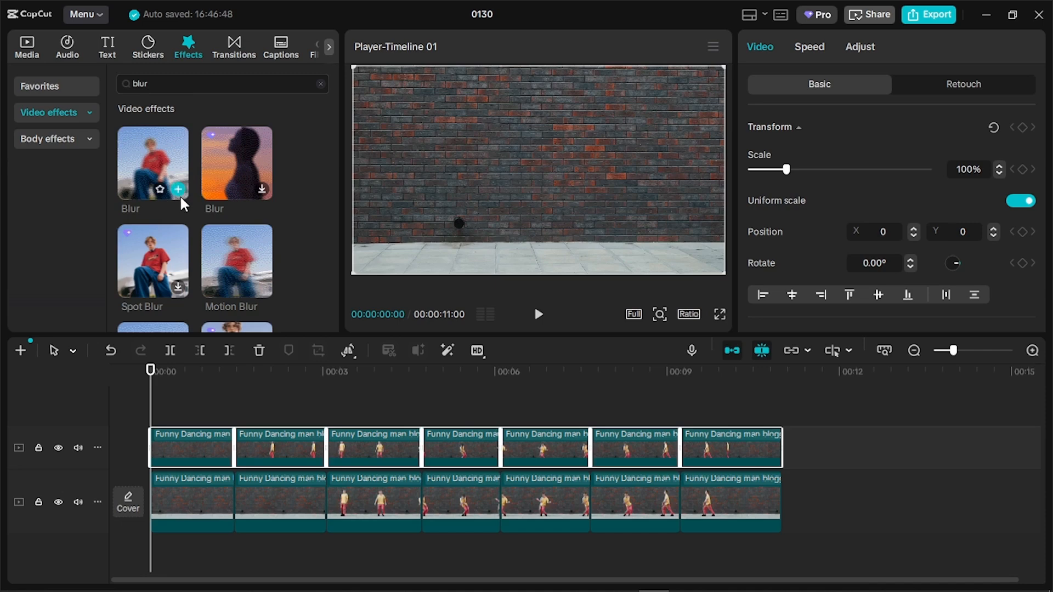
pyautogui.click(179, 189)
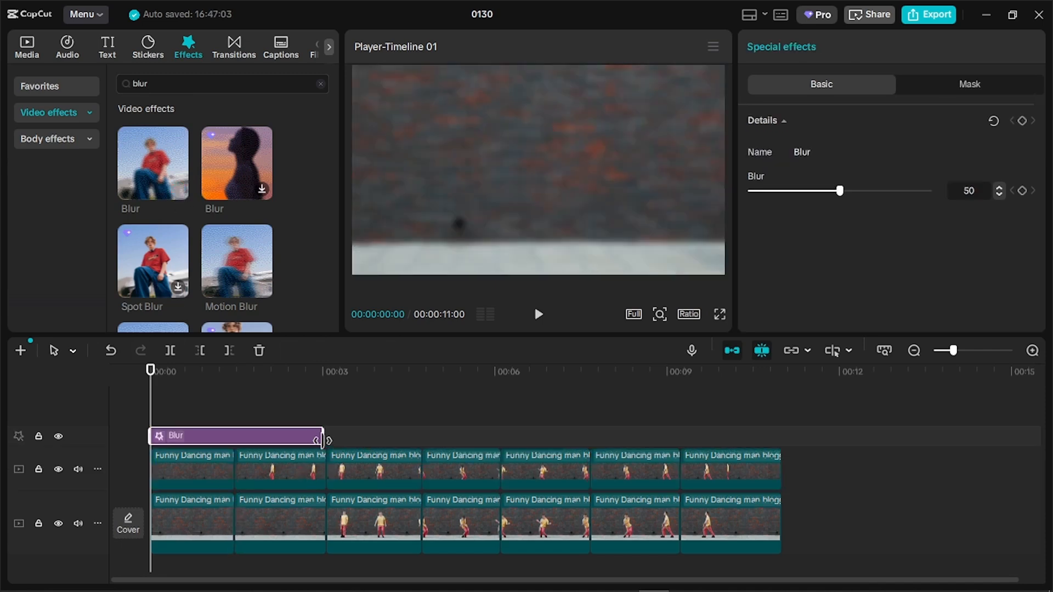
pyautogui.moveTo(328, 441); pyautogui.dragTo(774, 501)
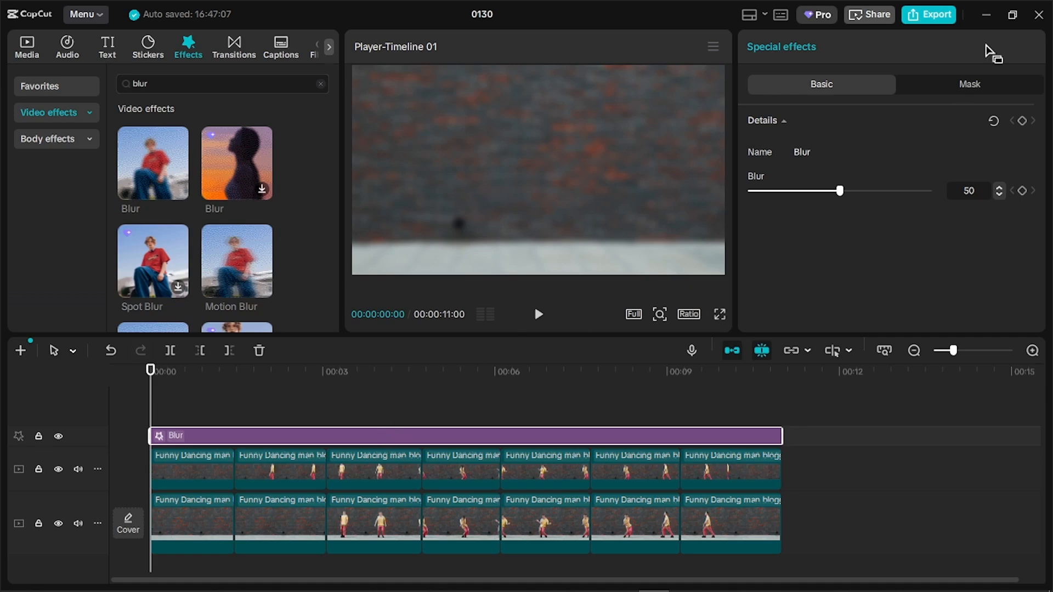
pyautogui.click(858, 191)
# Combine the upper track's seven pieces and the Blur effect into Compound clip1
pyautogui.moveTo(814, 471); pyautogui.dragTo(174, 431)
pyautogui.rightClick(173, 430)
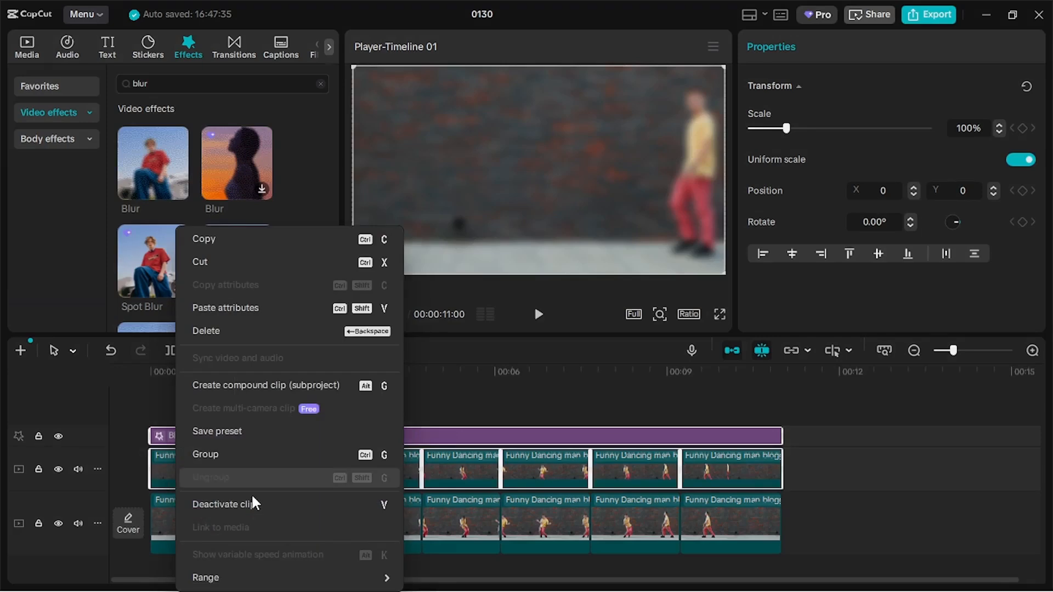
pyautogui.moveTo(254, 579)
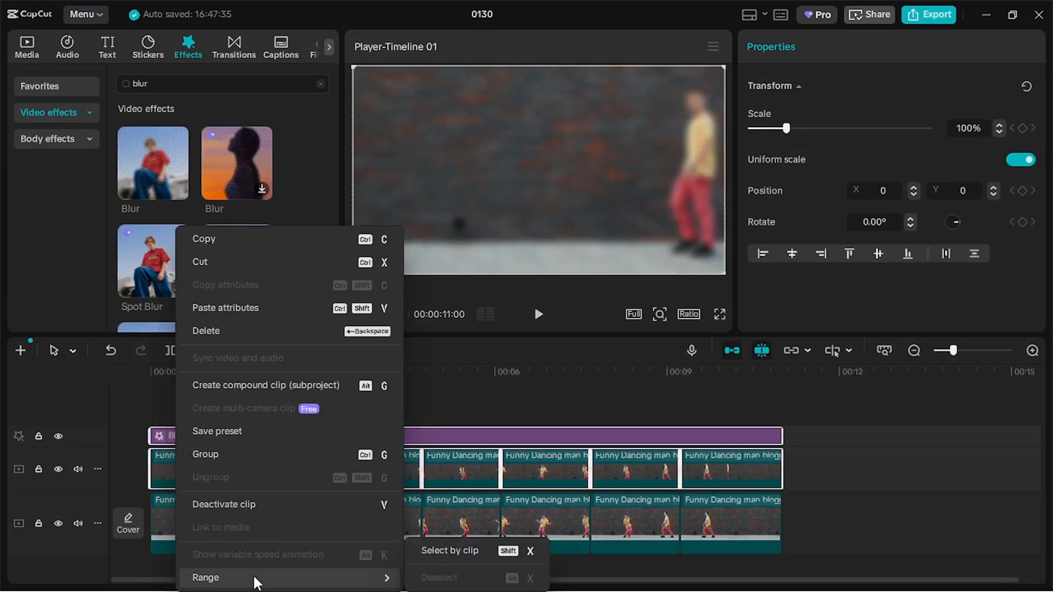
pyautogui.click(259, 384)
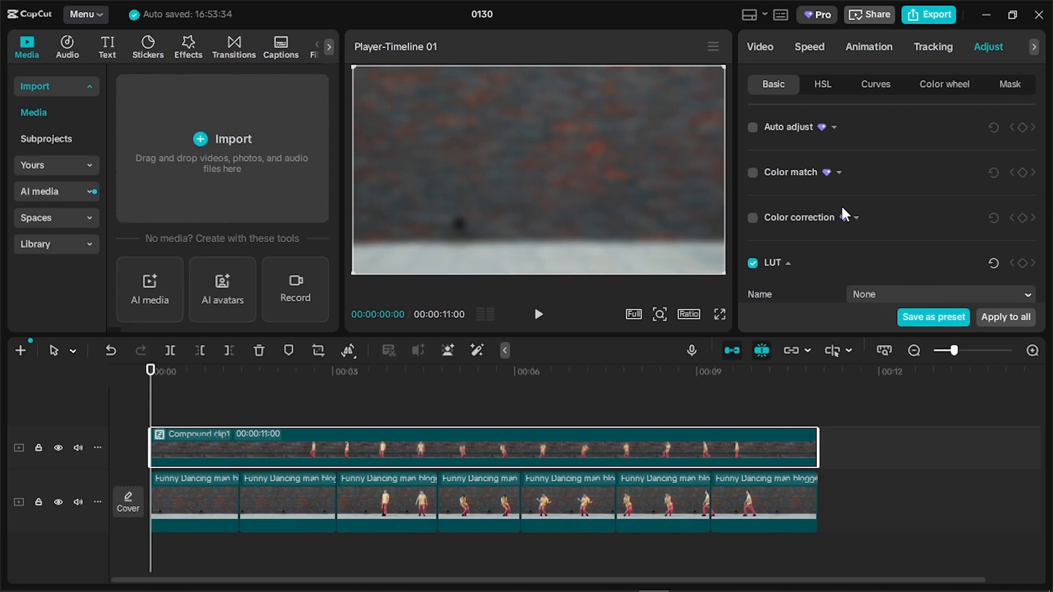
# Lower the compound clip's red brightness to -11 in the HSL controls
pyautogui.scroll(-2, 841, 205)
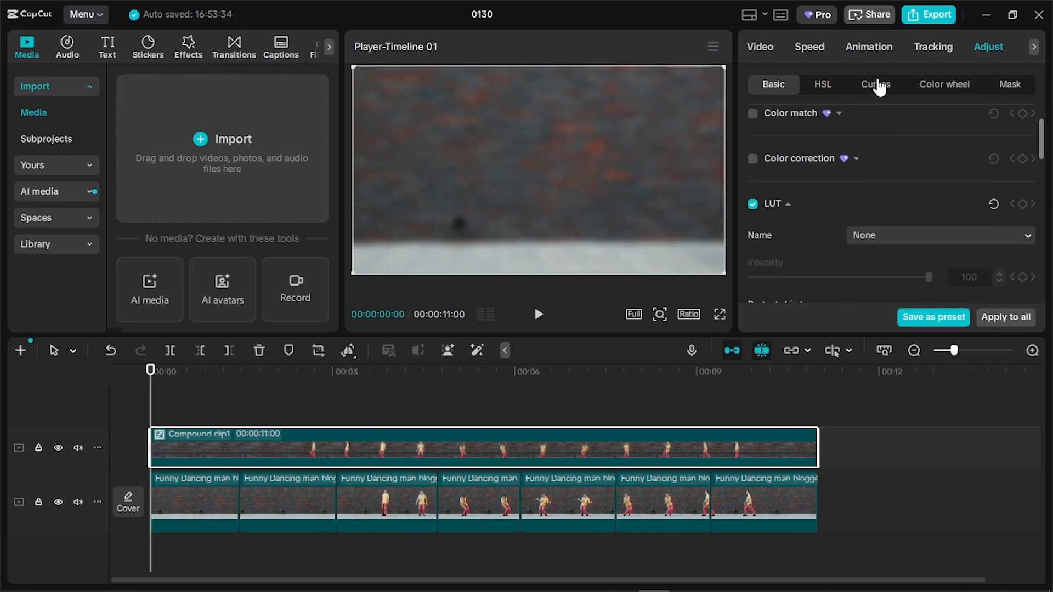
pyautogui.click(823, 84)
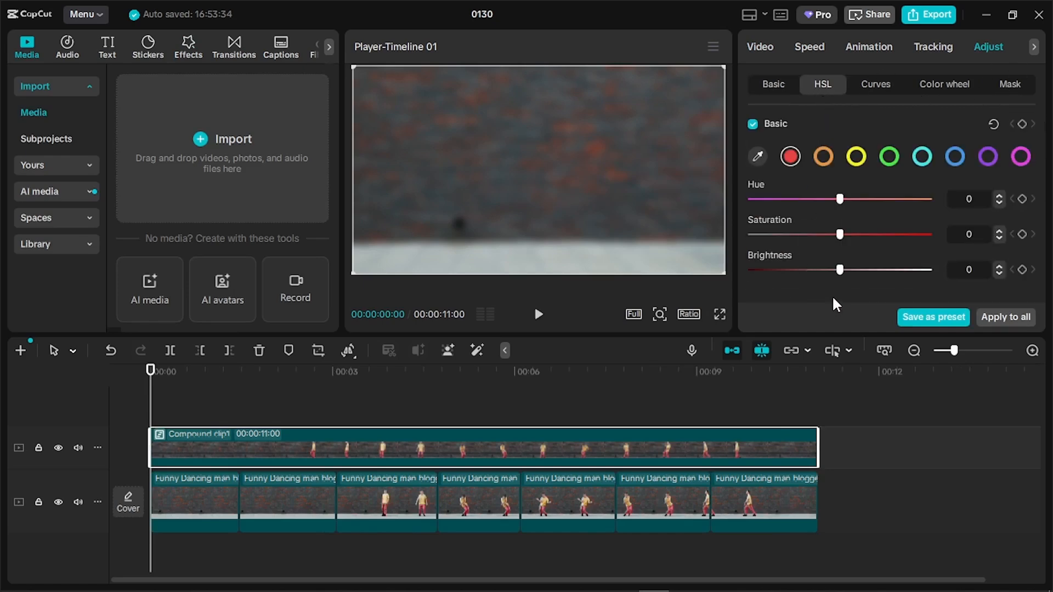
pyautogui.moveTo(831, 269); pyautogui.dragTo(828, 272)
pyautogui.click(774, 84)
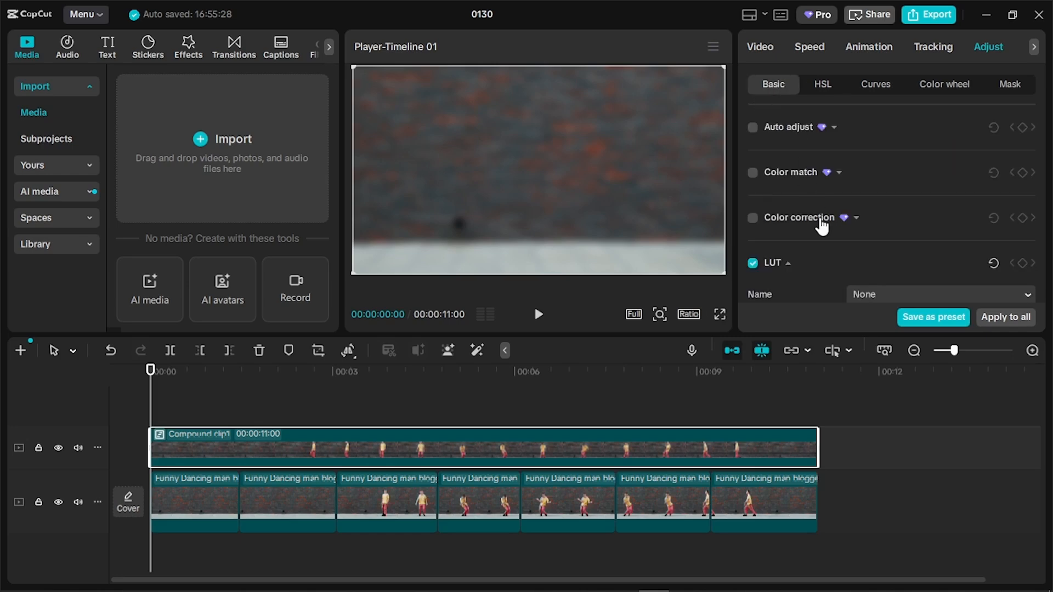
# Show the compound clip's Transform, Blend and Opacity video settings
pyautogui.scroll(-5, 826, 242)
pyautogui.scroll(3, 880, 257)
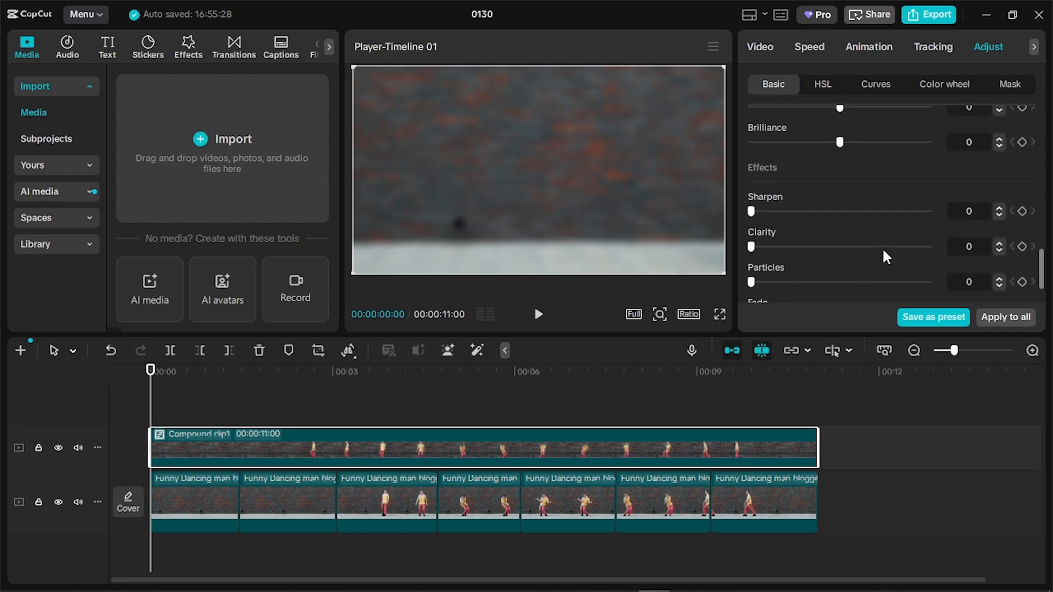
pyautogui.click(768, 47)
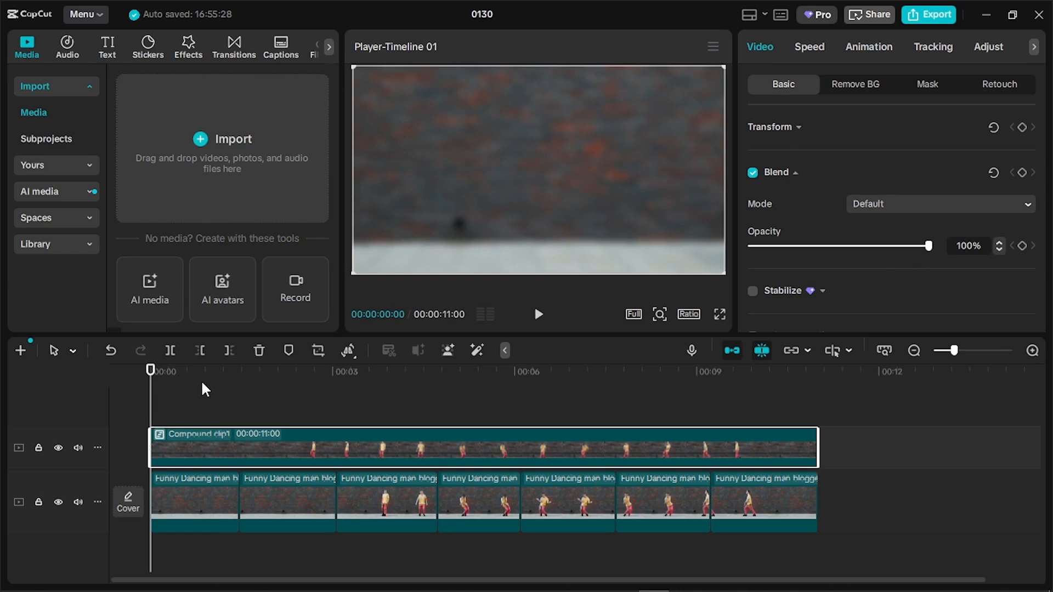
# Add opacity keyframes to Compound clip1 at 01:14, 03:02 and 04:22
pyautogui.click(226, 378)
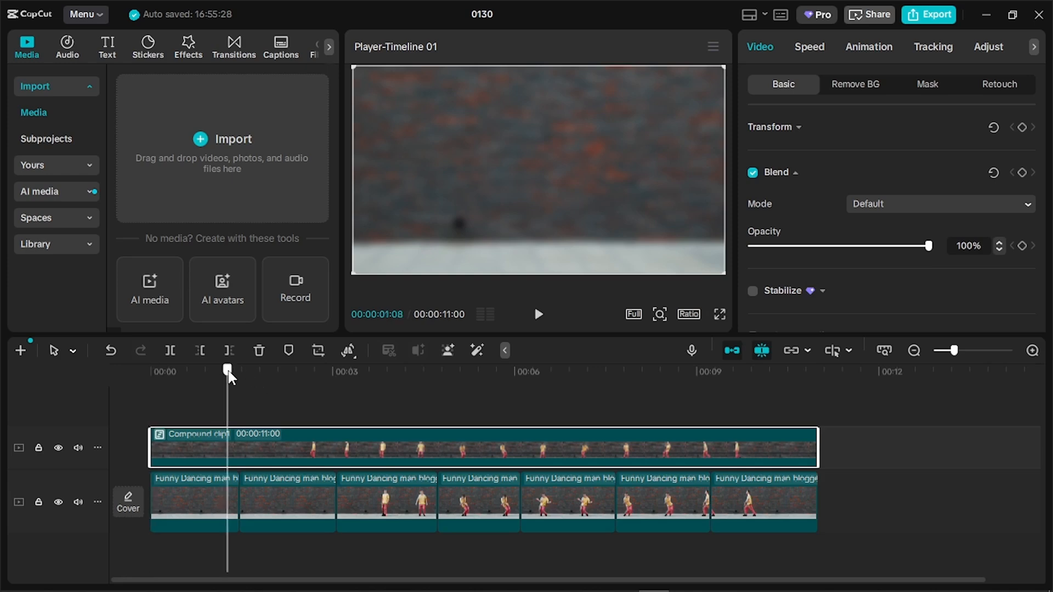
pyautogui.click(239, 378)
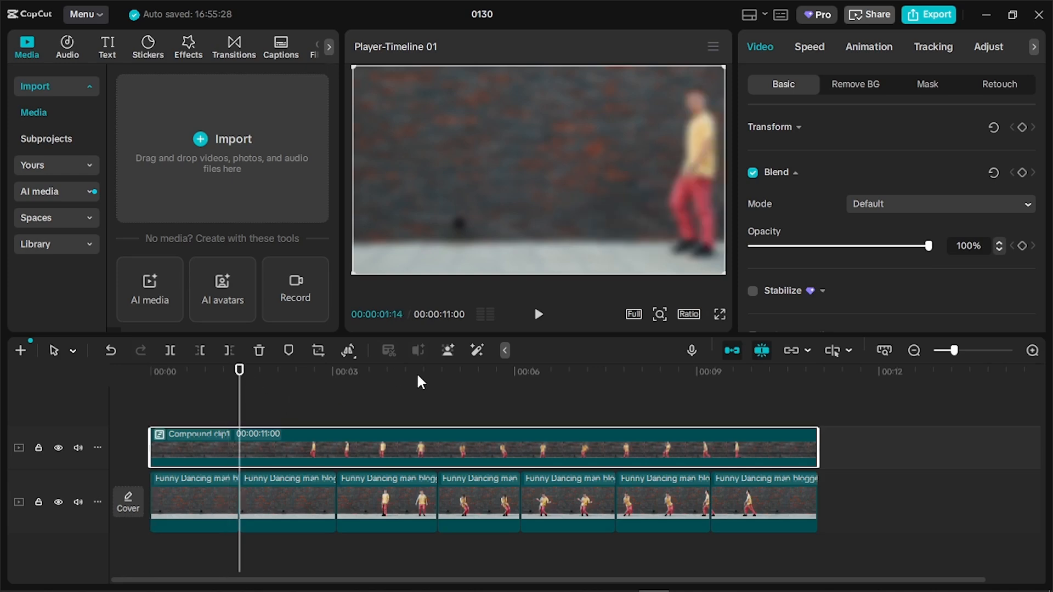
pyautogui.click(1021, 246)
pyautogui.click(336, 377)
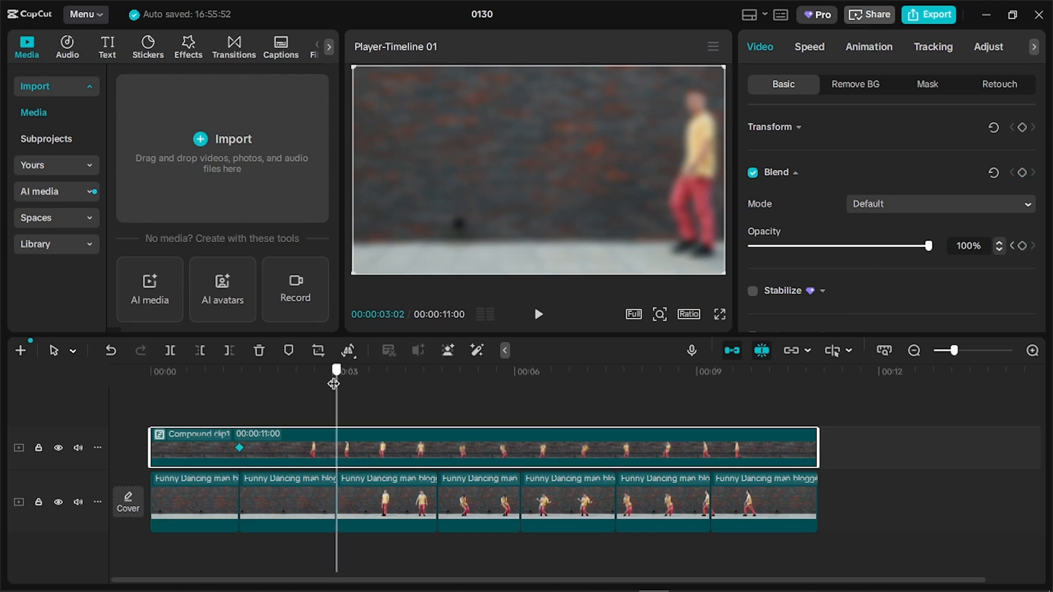
pyautogui.click(1022, 245)
pyautogui.press('Right')
pyautogui.press('Right')
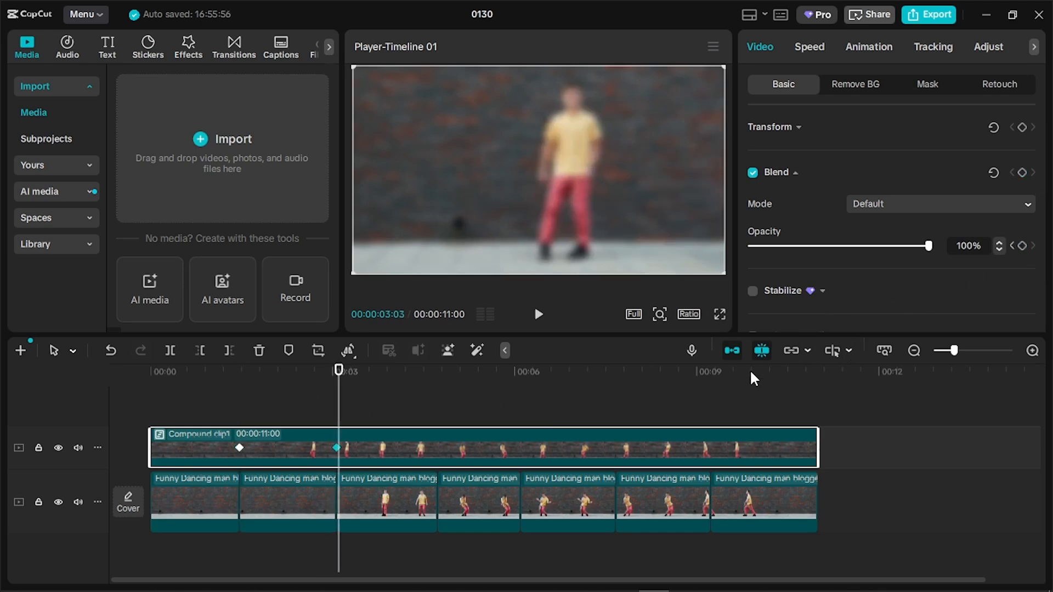
pyautogui.click(441, 376)
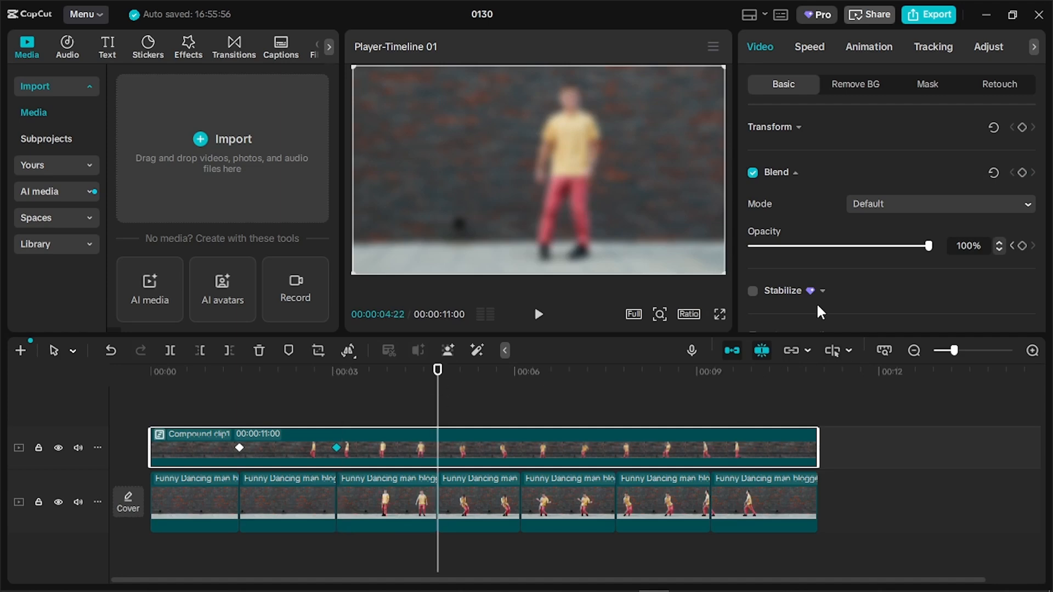
pyautogui.click(1022, 245)
# Add opacity keyframes at 06:03, 07:20, 09:07 and the 11:00 end, then deselect
pyautogui.click(521, 374)
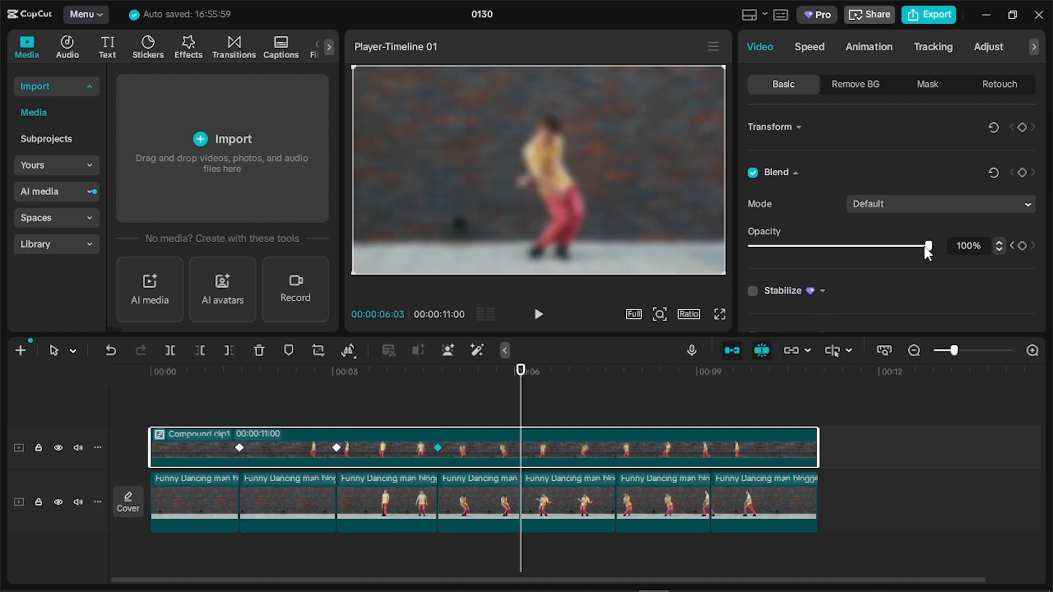
pyautogui.click(1021, 246)
pyautogui.click(615, 371)
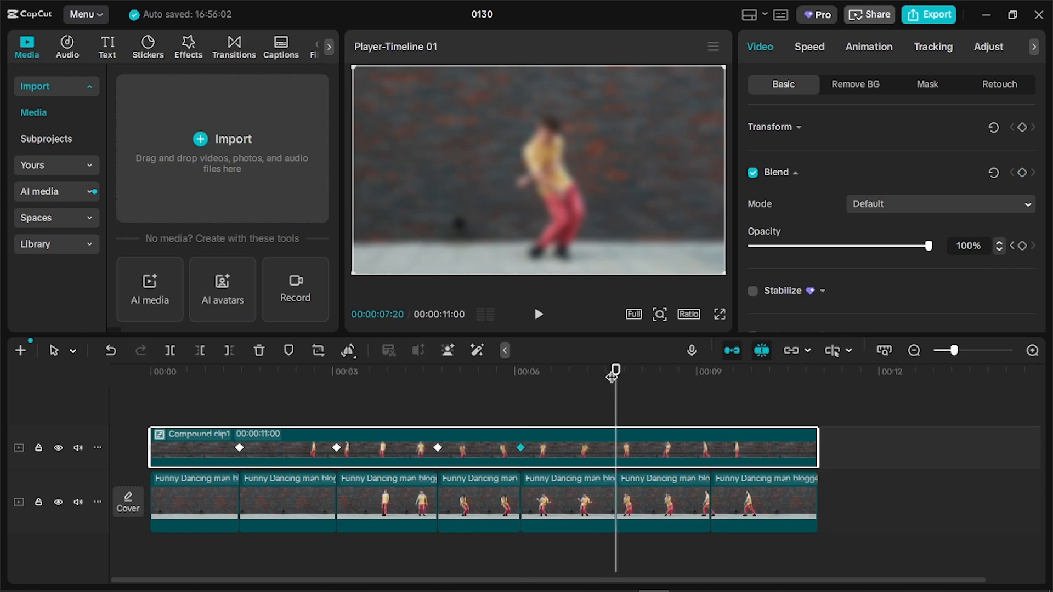
pyautogui.click(1023, 245)
pyautogui.click(710, 371)
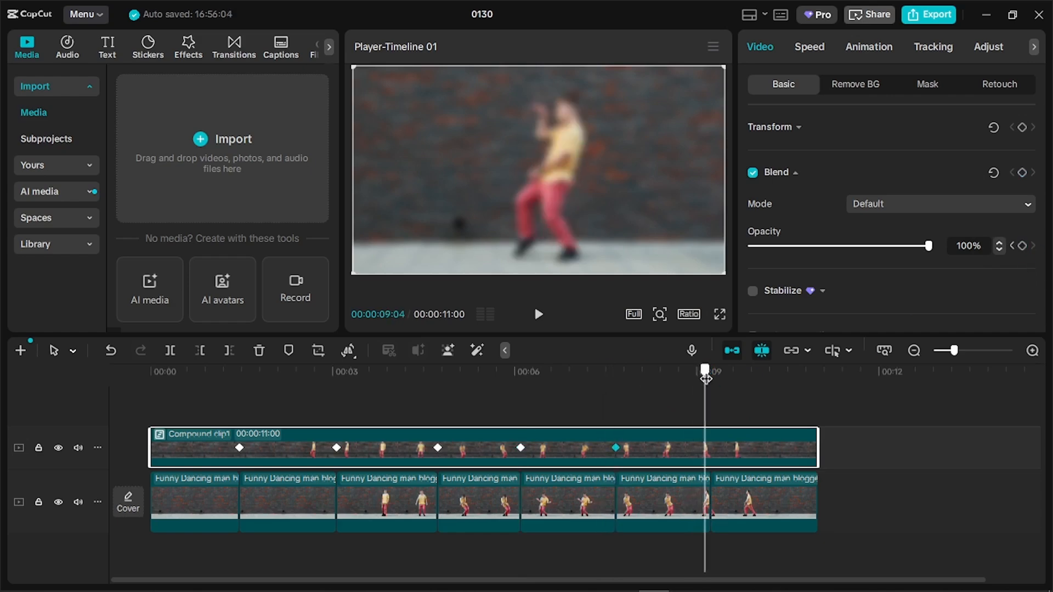
pyautogui.click(1021, 245)
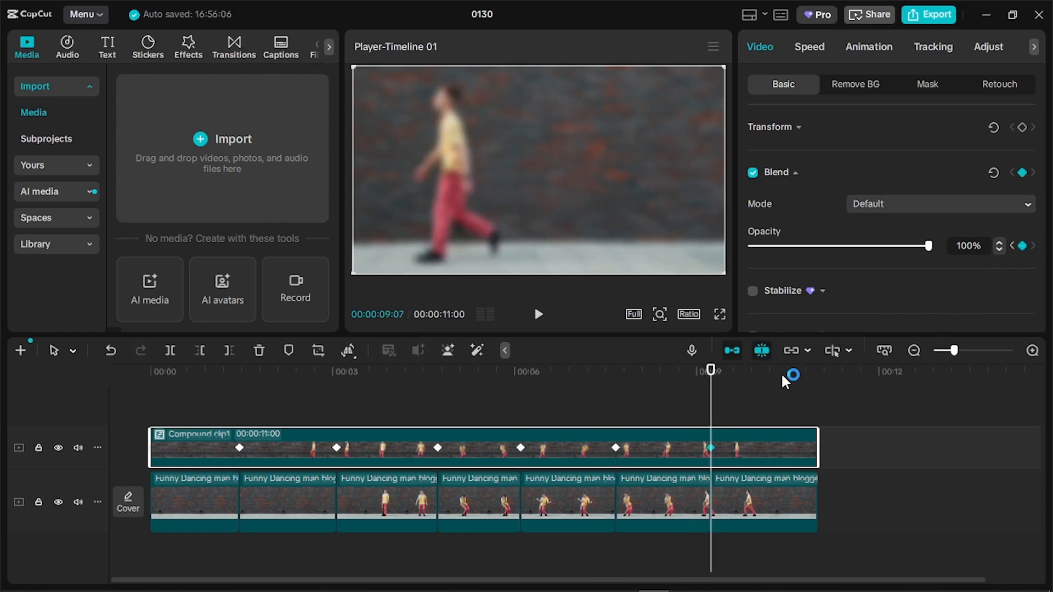
pyautogui.moveTo(790, 372); pyautogui.dragTo(817, 371)
pyautogui.click(1023, 246)
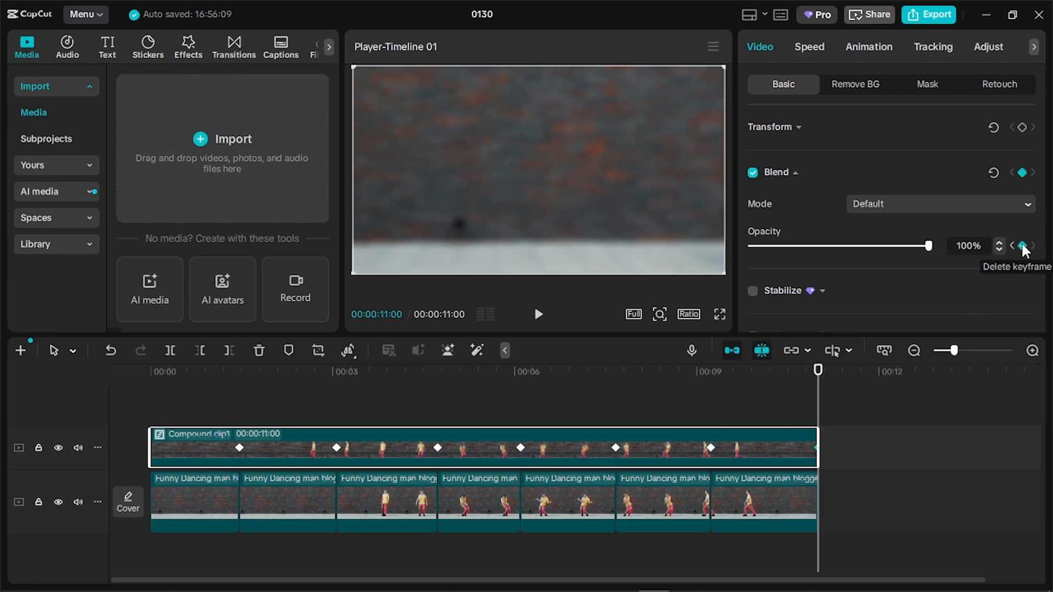
pyautogui.click(186, 393)
pyautogui.click(143, 374)
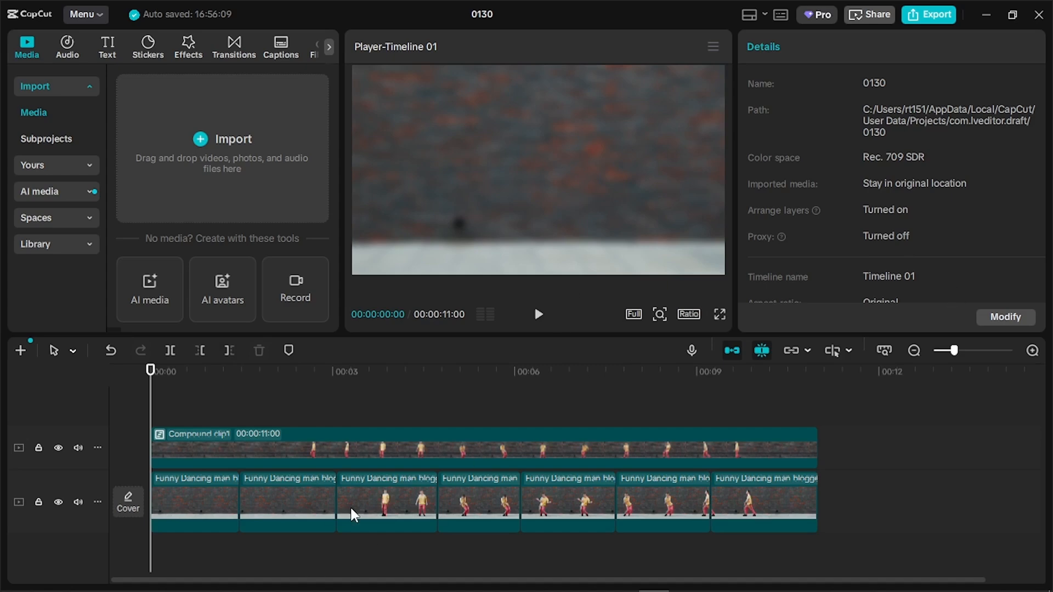
# Add a 00:00 opacity keyframe and drop opacity to 0% at 01:14
pyautogui.click(414, 436)
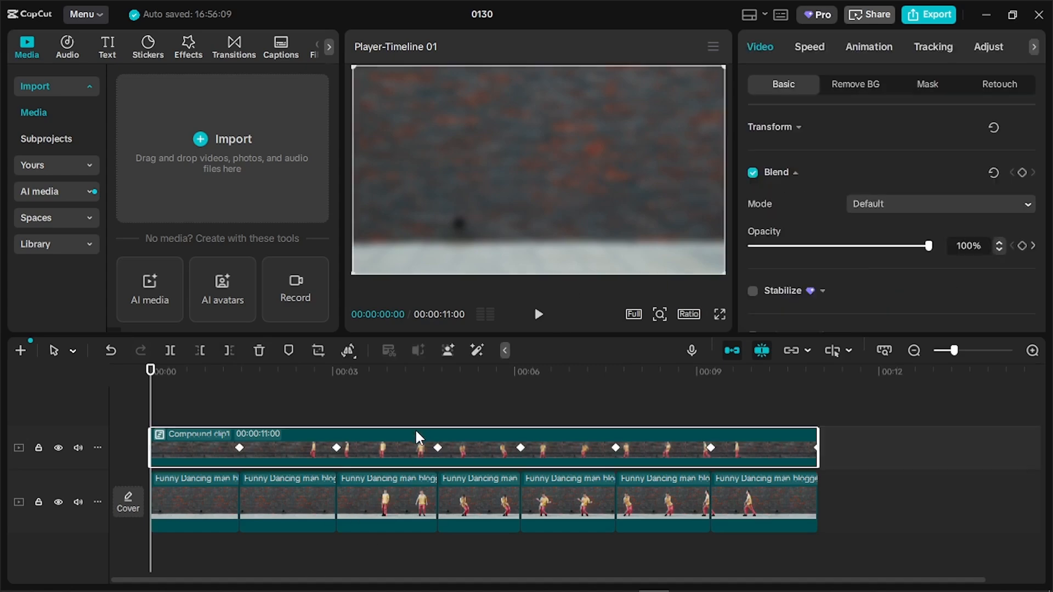
pyautogui.click(1021, 246)
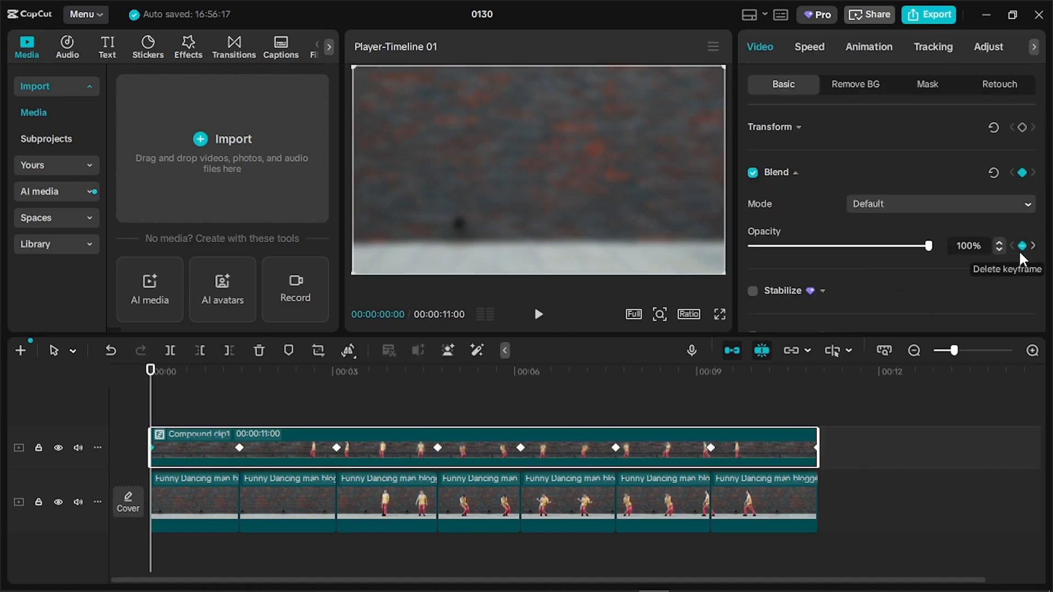
pyautogui.click(1033, 246)
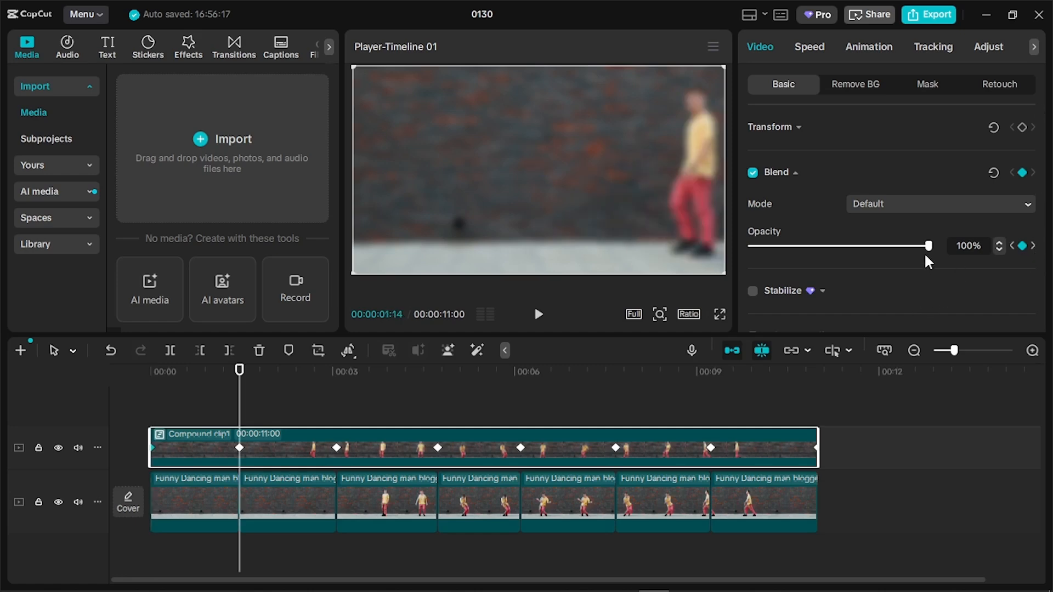
pyautogui.moveTo(901, 249); pyautogui.dragTo(743, 262)
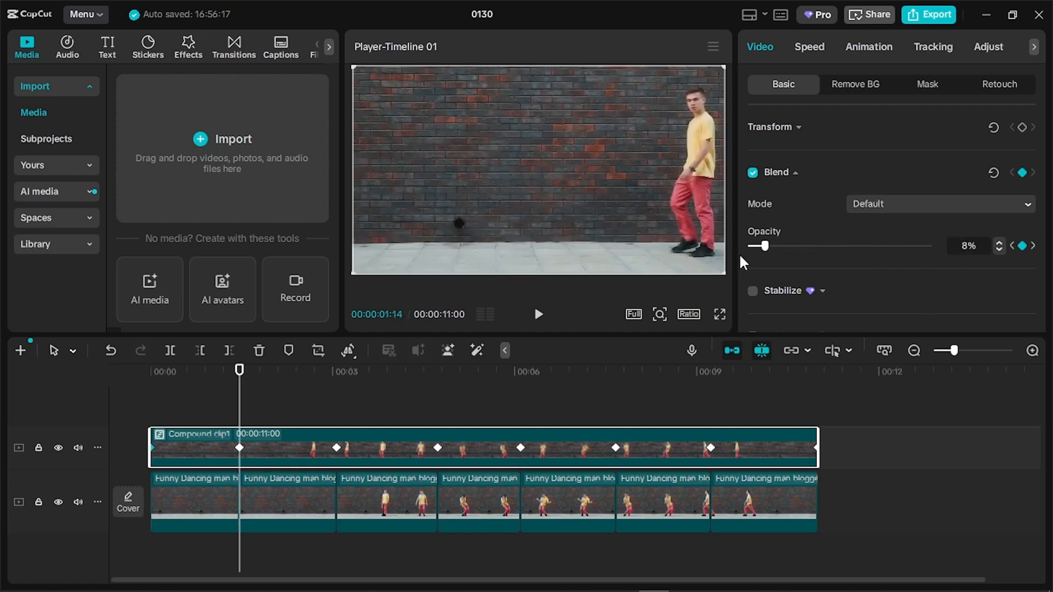
# Set opacity to 0% at the 04:22, 07:20 and 11:00 keyframes
pyautogui.click(1033, 246)
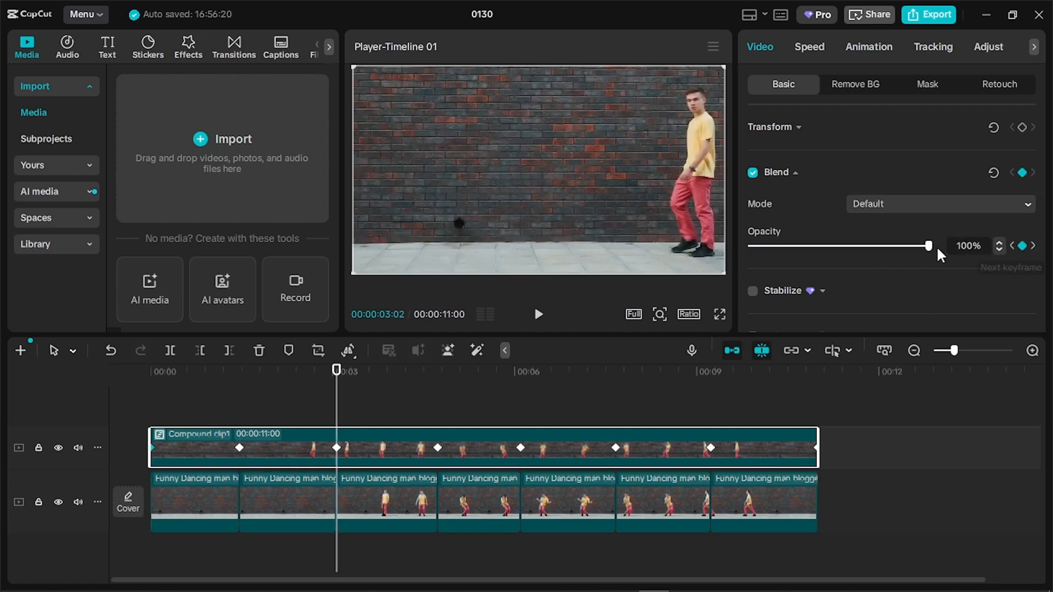
pyautogui.click(1033, 247)
pyautogui.moveTo(909, 249); pyautogui.dragTo(743, 251)
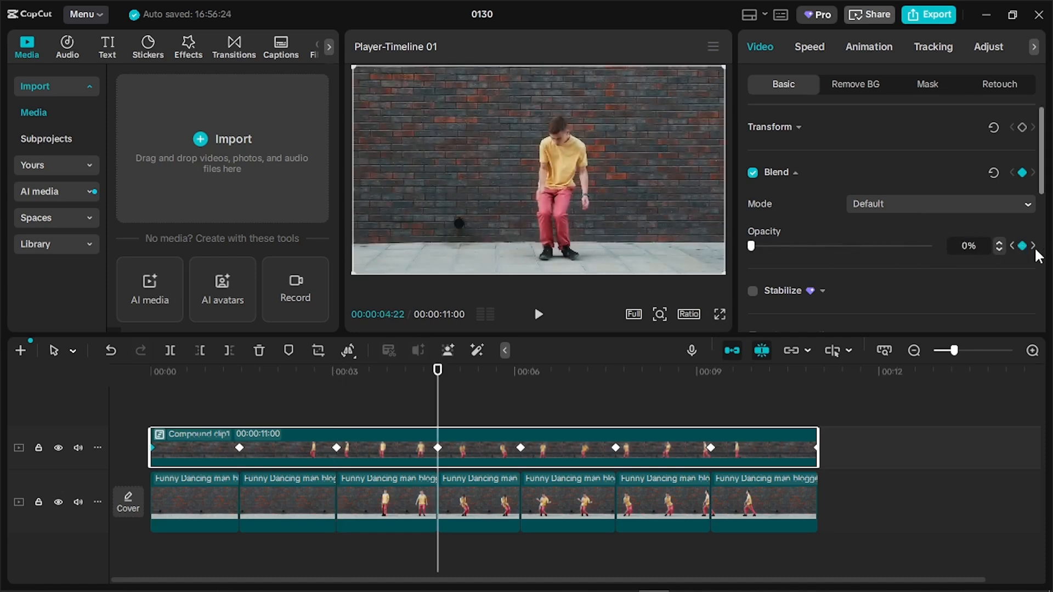
pyautogui.click(1034, 246)
pyautogui.click(1034, 247)
pyautogui.moveTo(928, 246); pyautogui.dragTo(751, 248)
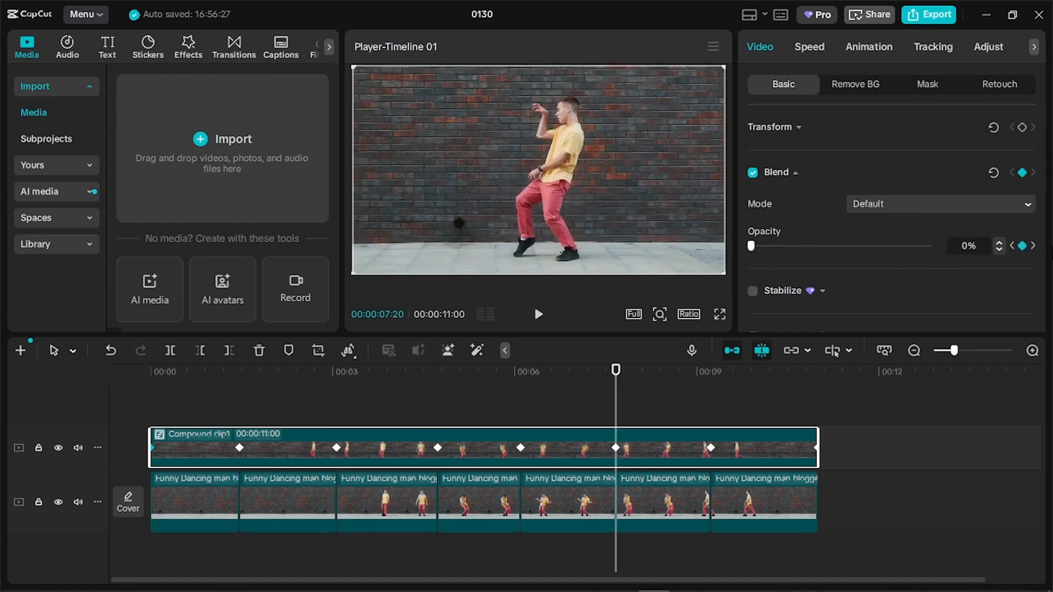
pyautogui.click(1033, 246)
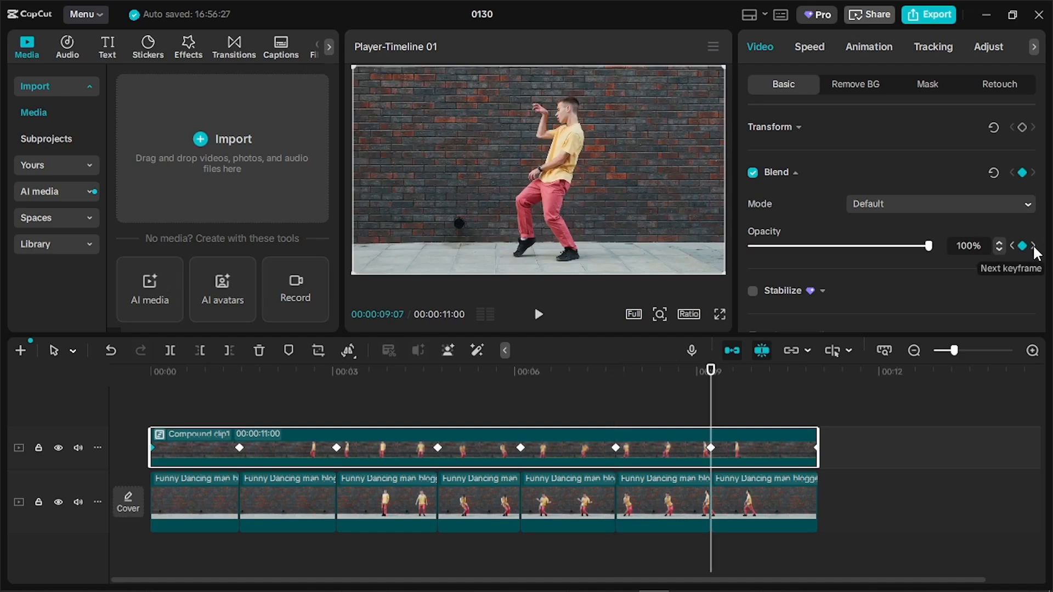
pyautogui.click(1034, 247)
pyautogui.moveTo(929, 246); pyautogui.dragTo(596, 254)
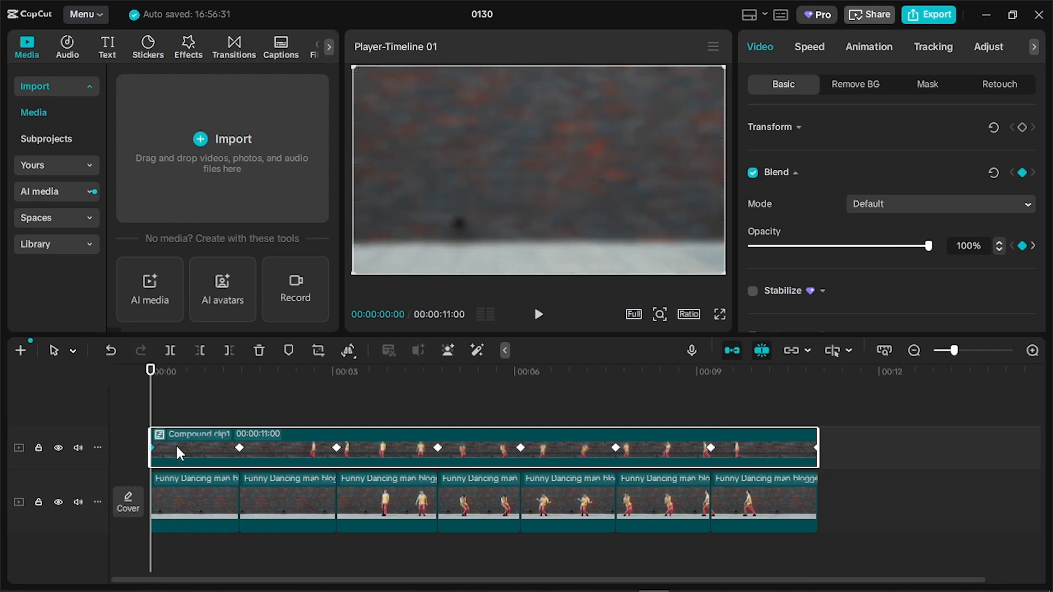
pyautogui.press('space')
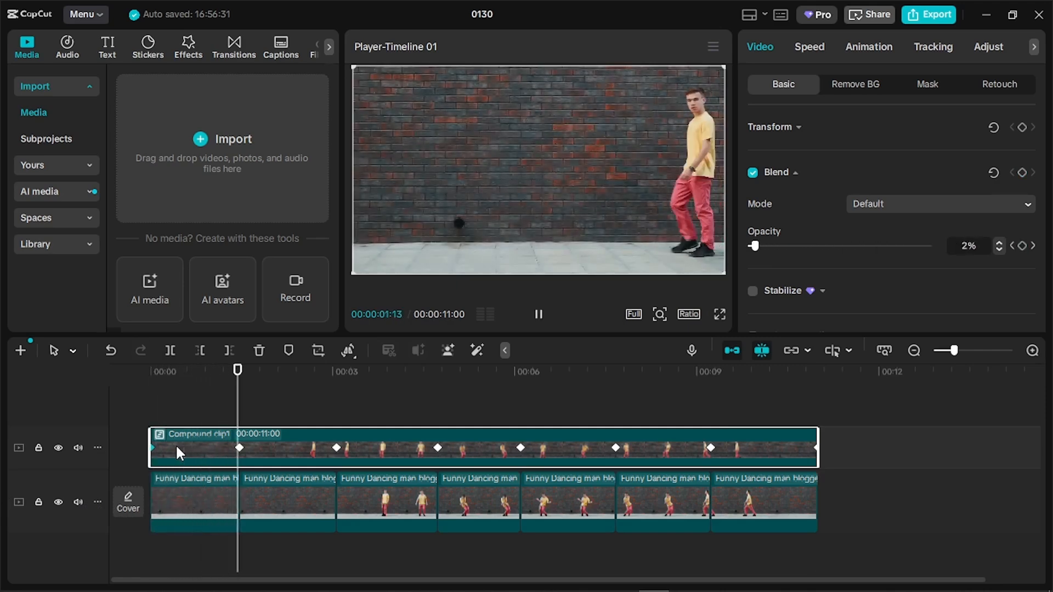